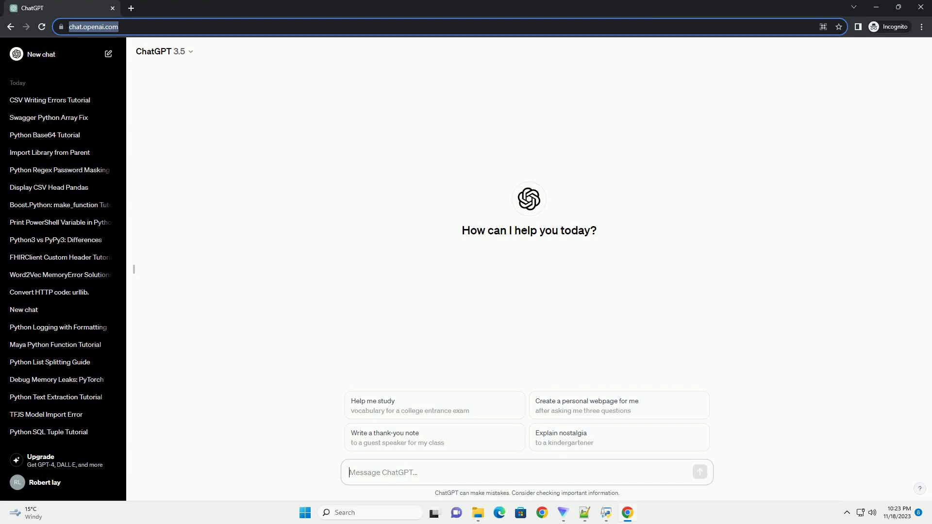
type("write an informative tutorial about Knapsack beginner python with code example")
Send the request for a beginner 0/1 Knapsack tutorial with Python code.
key("Return")
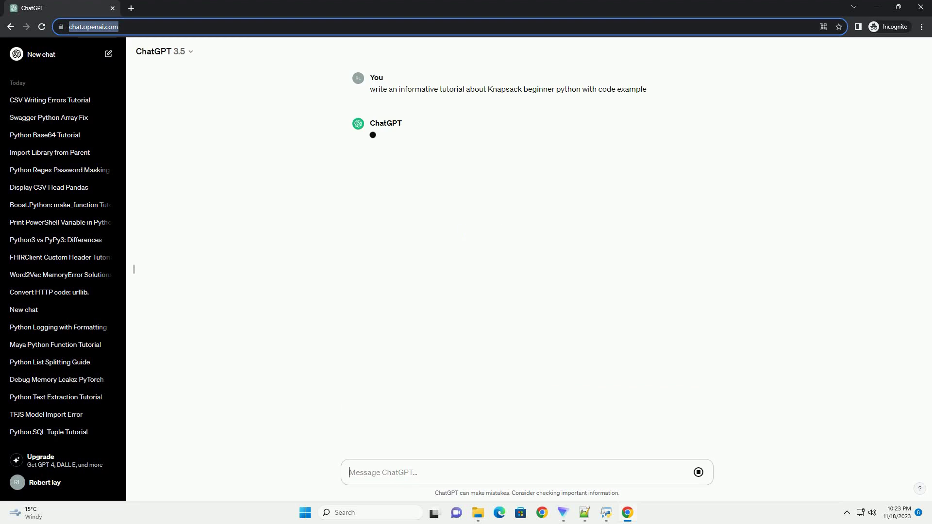